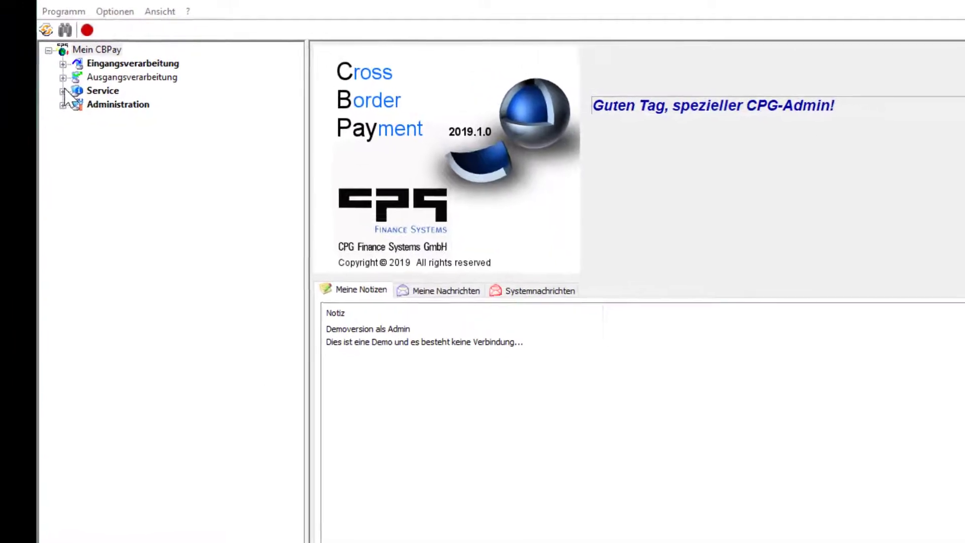
- Open the mandate administration list under Service, Mandatsverwaltung, Verwalten
{"action": "left_click", "coordinate": [67, 92]}
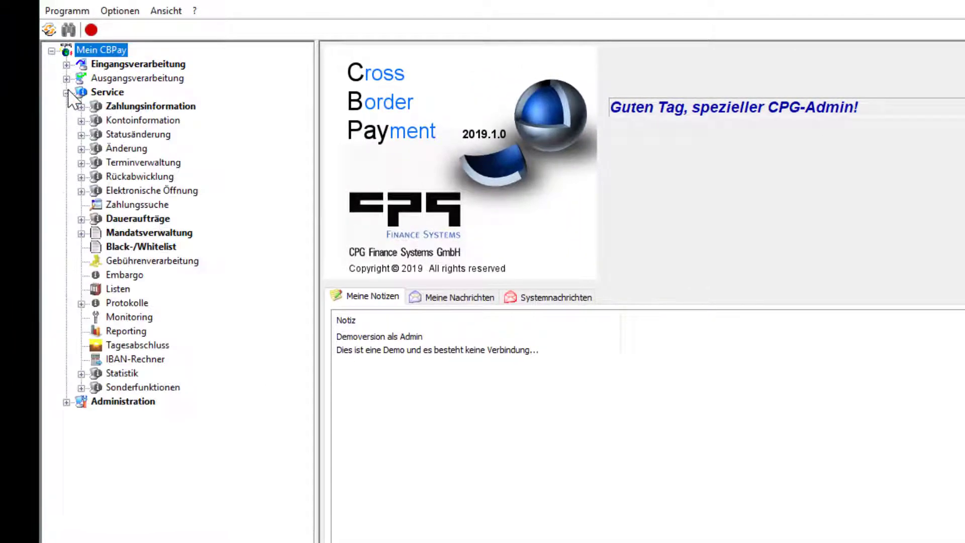
{"action": "left_click", "coordinate": [106, 233]}
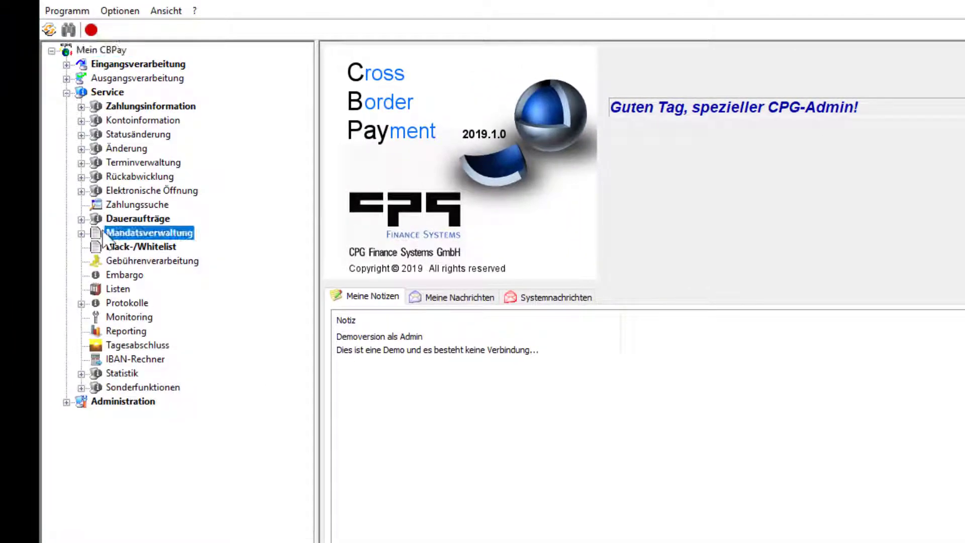
{"action": "left_click", "coordinate": [80, 234]}
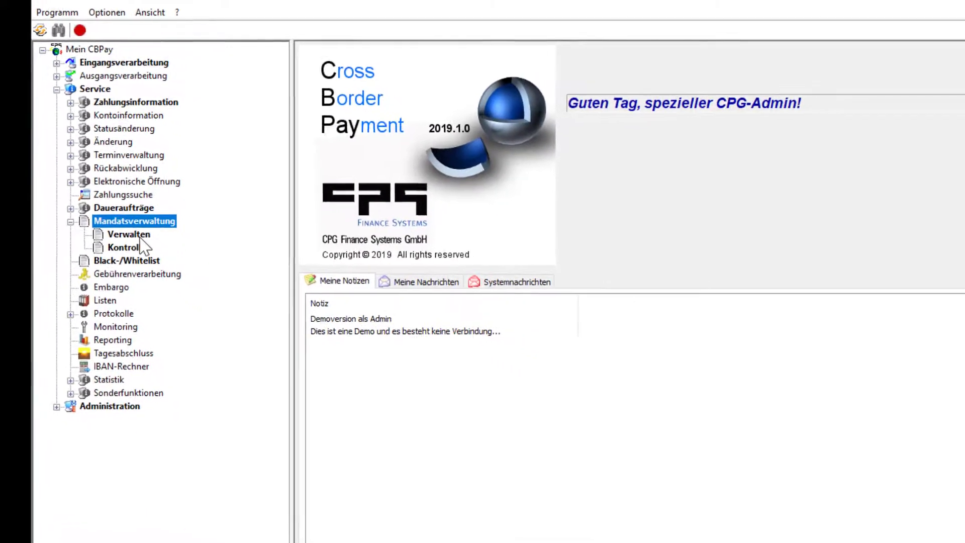
{"action": "left_click", "coordinate": [141, 238]}
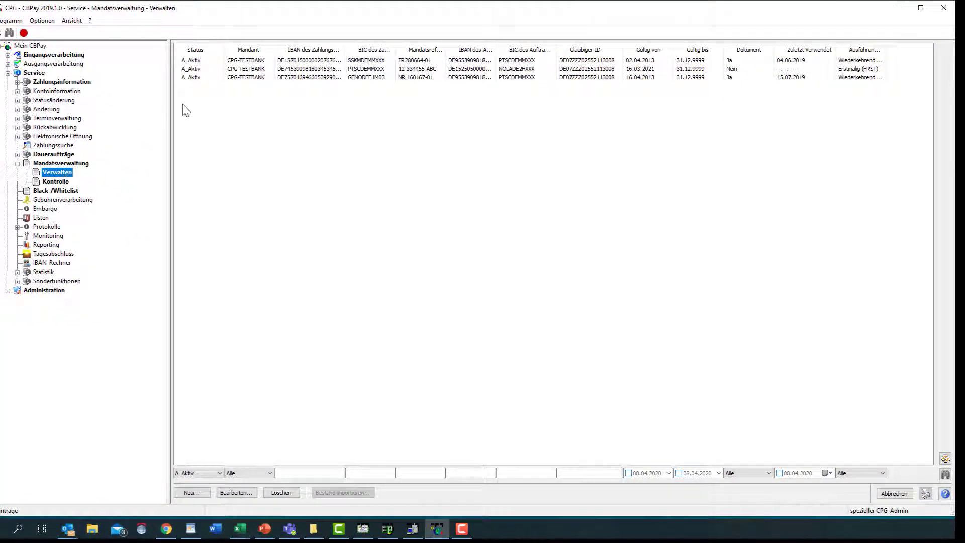
- Open the first mandate in the list for editing and check the available Ausführungsart options
{"action": "left_click", "coordinate": [245, 63]}
{"action": "right_click", "coordinate": [244, 66]}
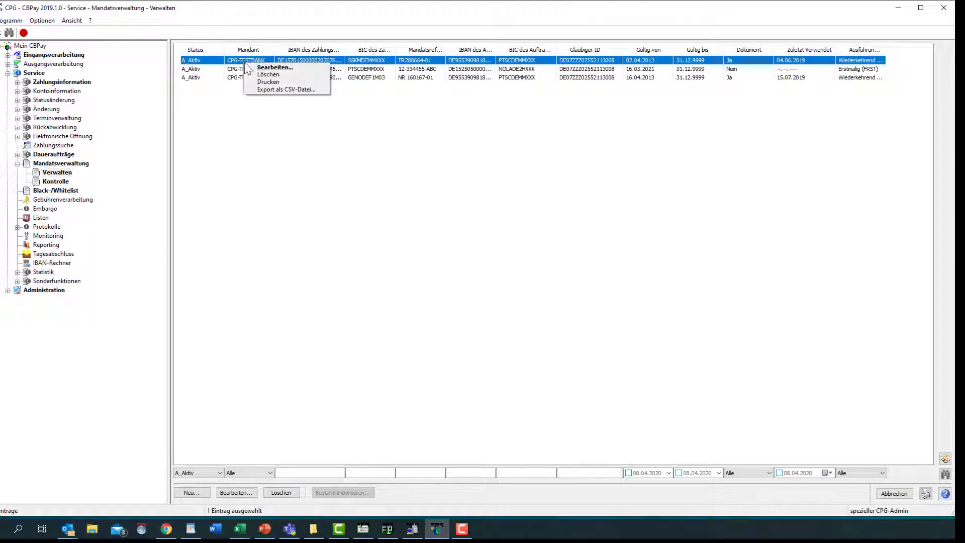
{"action": "left_click", "coordinate": [267, 70]}
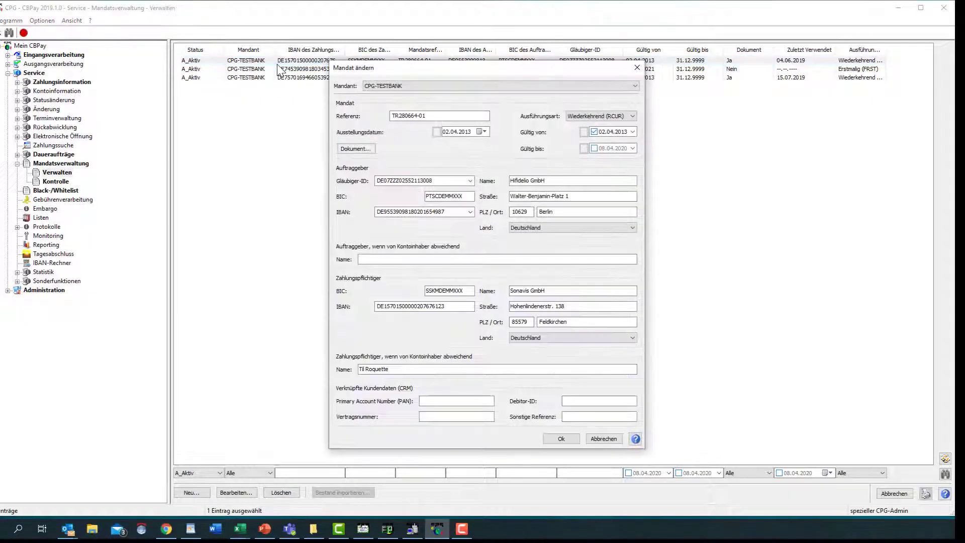
{"action": "left_click", "coordinate": [632, 116]}
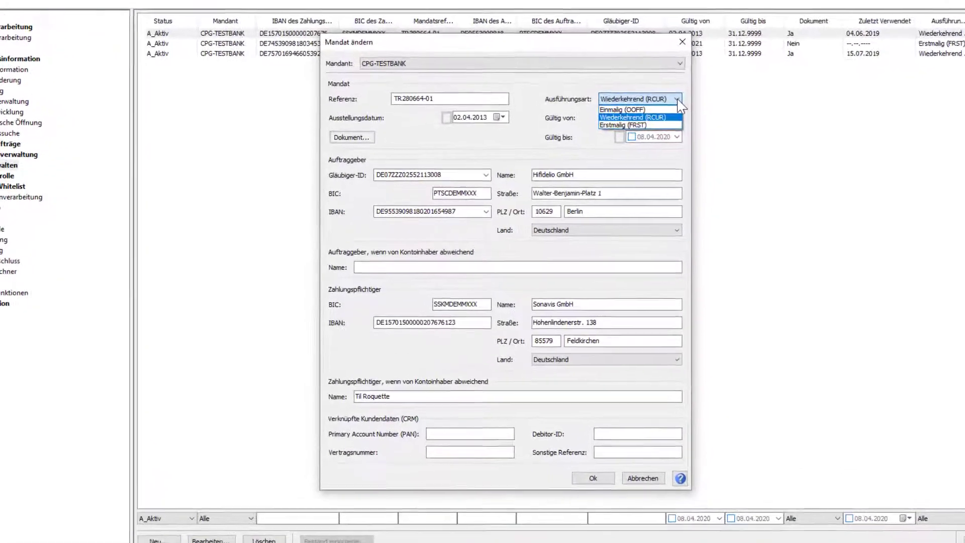
{"action": "left_click", "coordinate": [651, 109]}
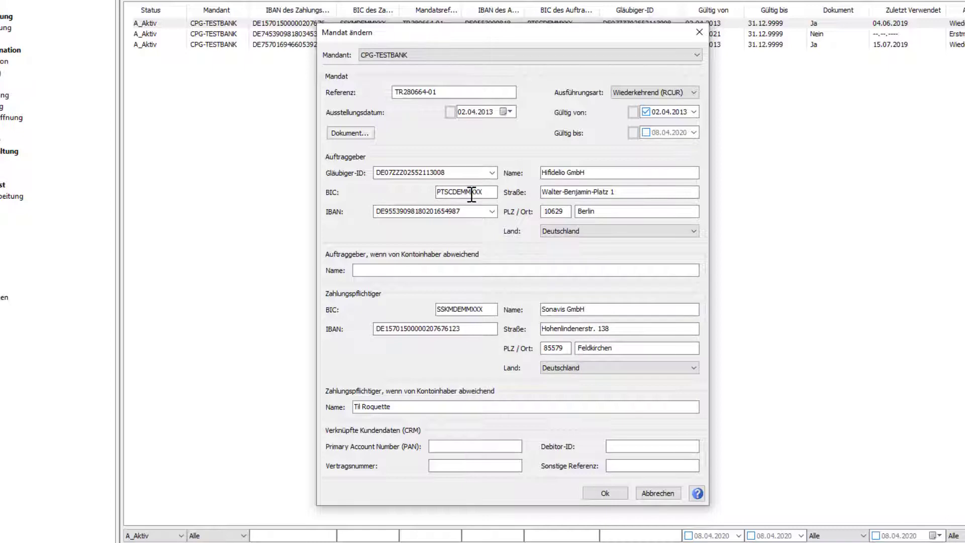
- View the document attached to the mandate, and leave the mandate without saving
{"action": "left_click", "coordinate": [370, 134]}
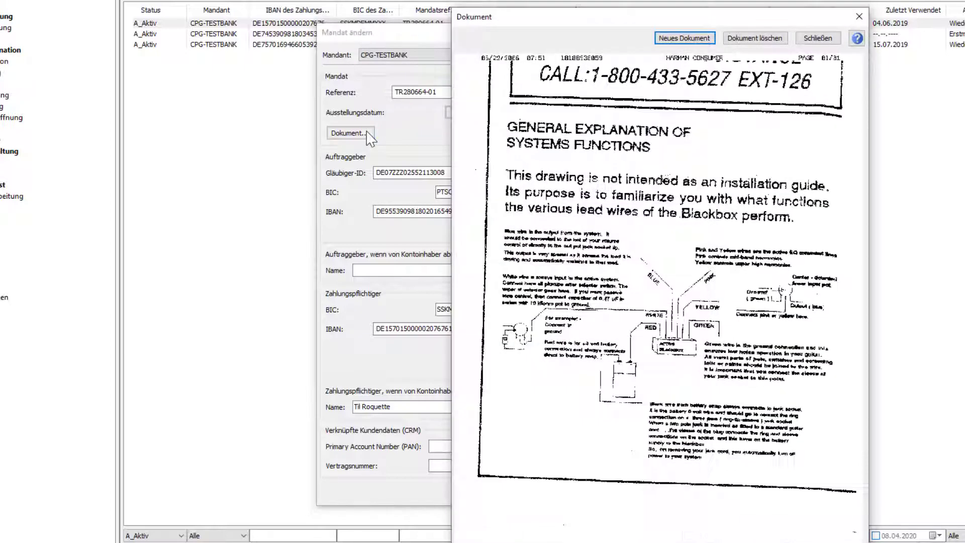
{"action": "left_click", "coordinate": [860, 16]}
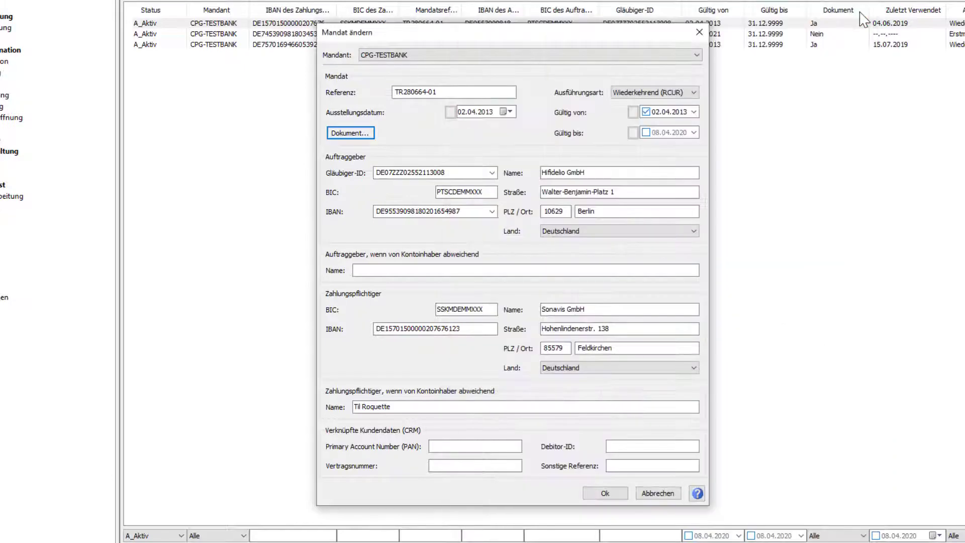
{"action": "left_click", "coordinate": [658, 493]}
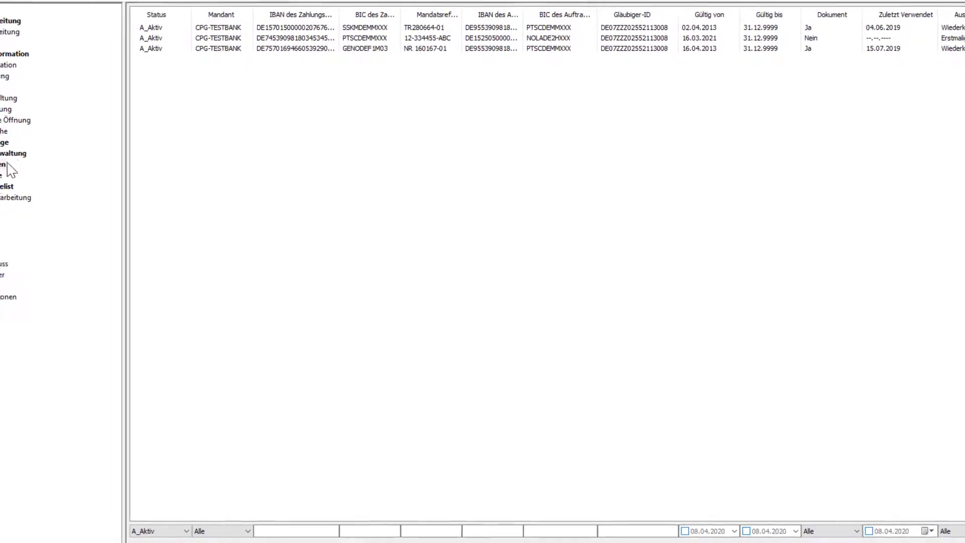
- Open the pending Stadtwerke Starnberg mandate from the Mandatsverwaltung Kontrolle list and release it
{"action": "left_click", "coordinate": [1, 175]}
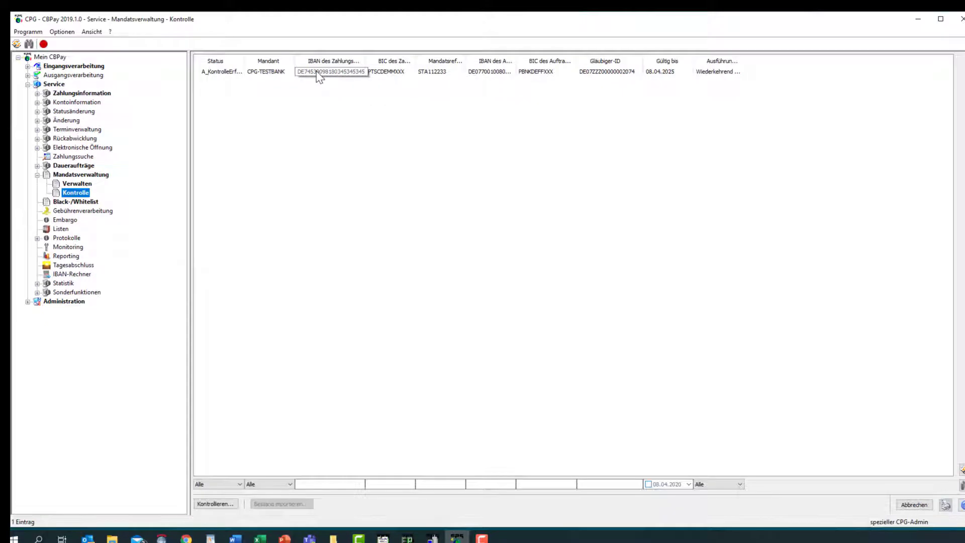
{"action": "left_click", "coordinate": [275, 74]}
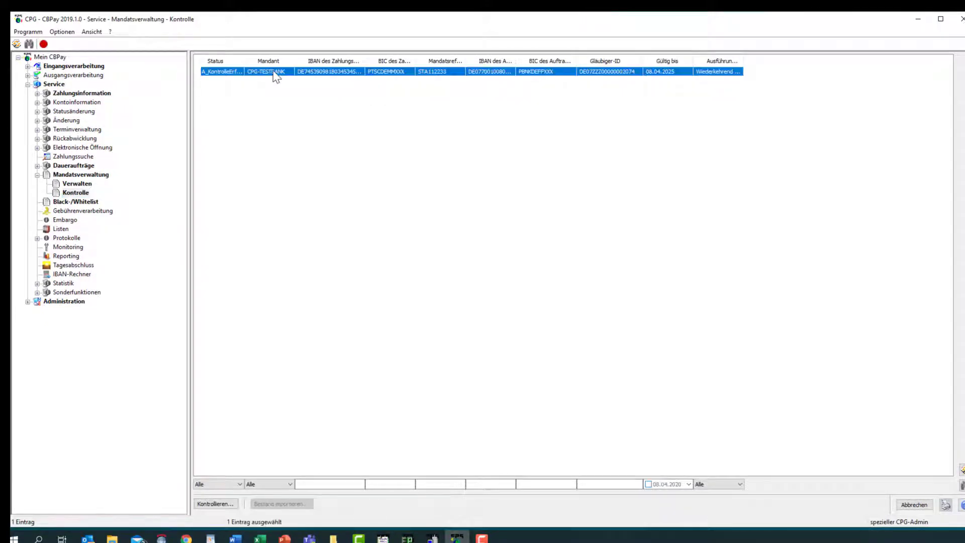
{"action": "right_click", "coordinate": [274, 70]}
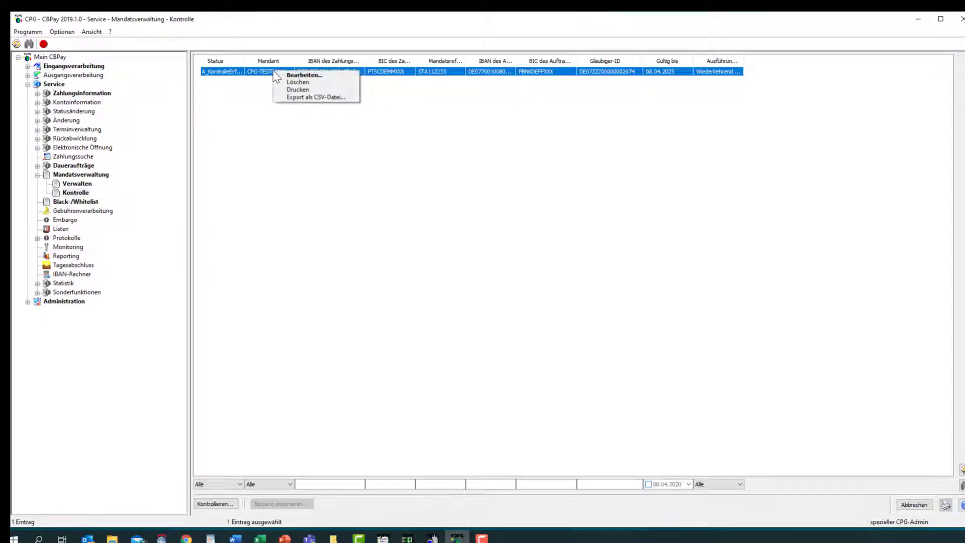
{"action": "left_click", "coordinate": [302, 75]}
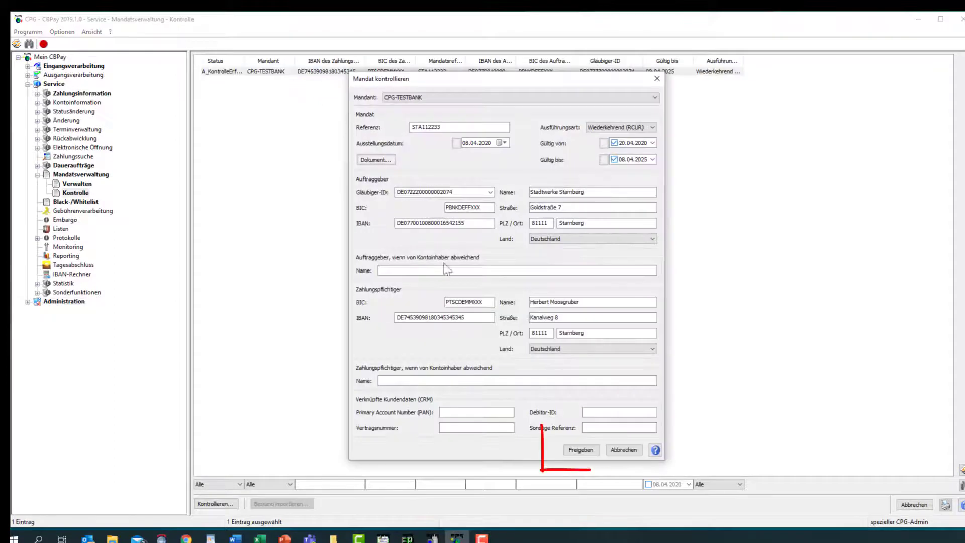
{"action": "left_click", "coordinate": [582, 451]}
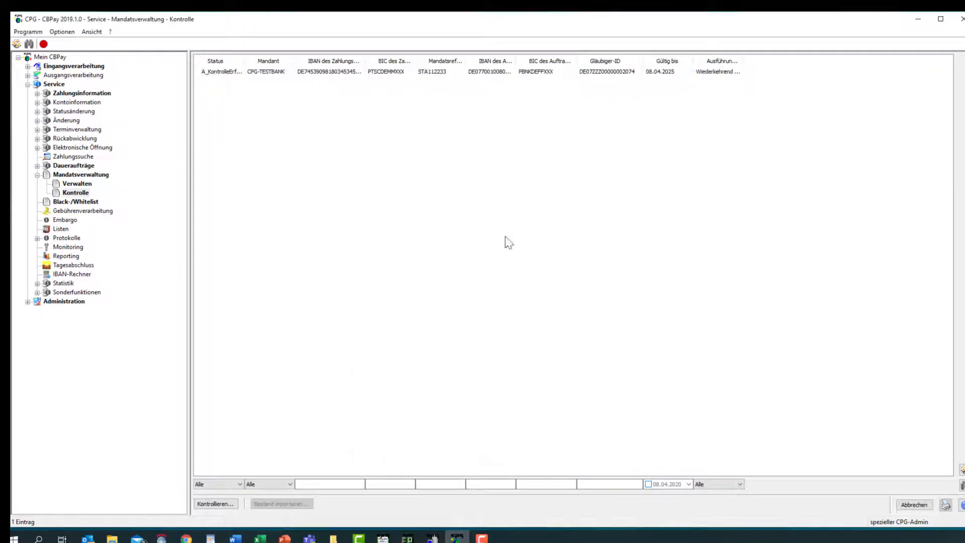
- Collapse Mandatsverwaltung and open the SEPA entry form under Eingangsverarbeitung, Erfassung
{"action": "left_click", "coordinate": [37, 175]}
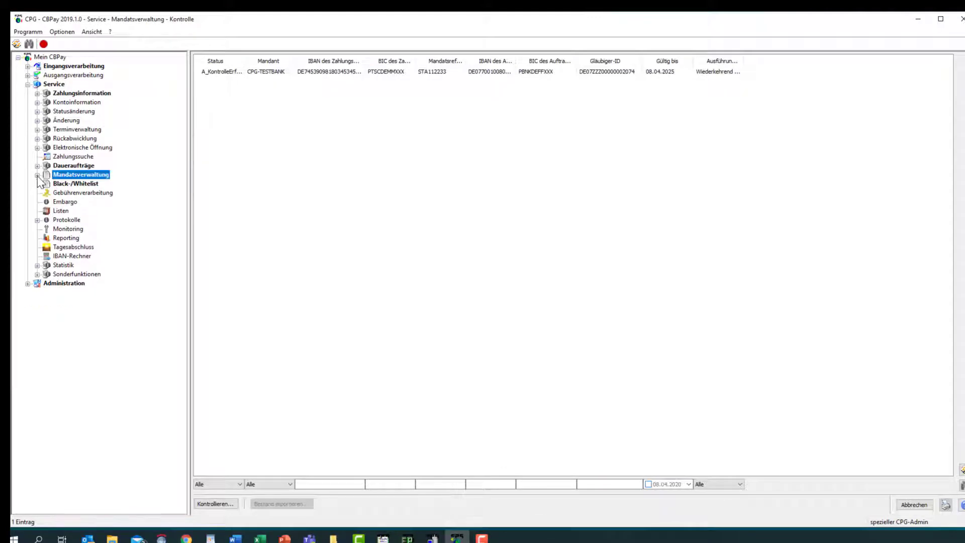
{"action": "left_click", "coordinate": [28, 67]}
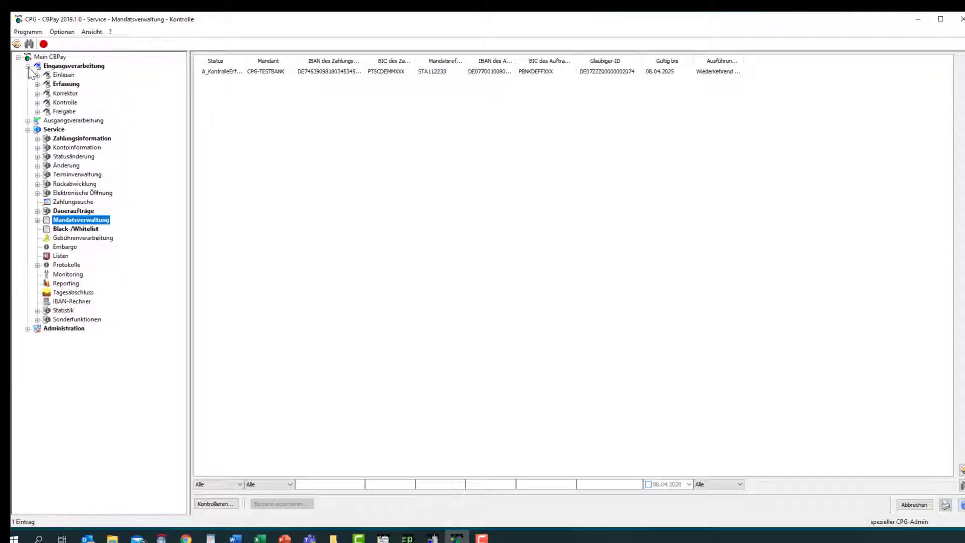
{"action": "left_click", "coordinate": [66, 85]}
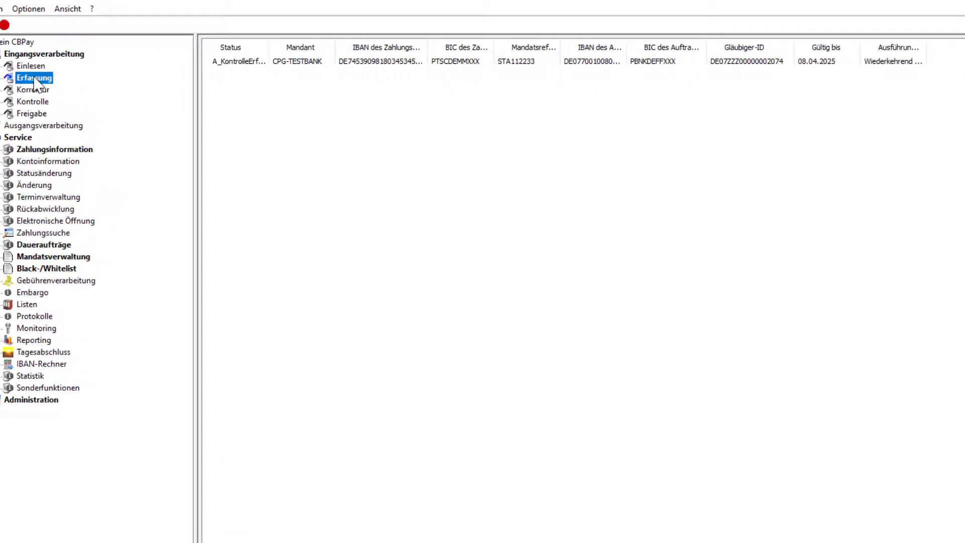
{"action": "double_click", "coordinate": [34, 78]}
{"action": "left_click", "coordinate": [37, 90]}
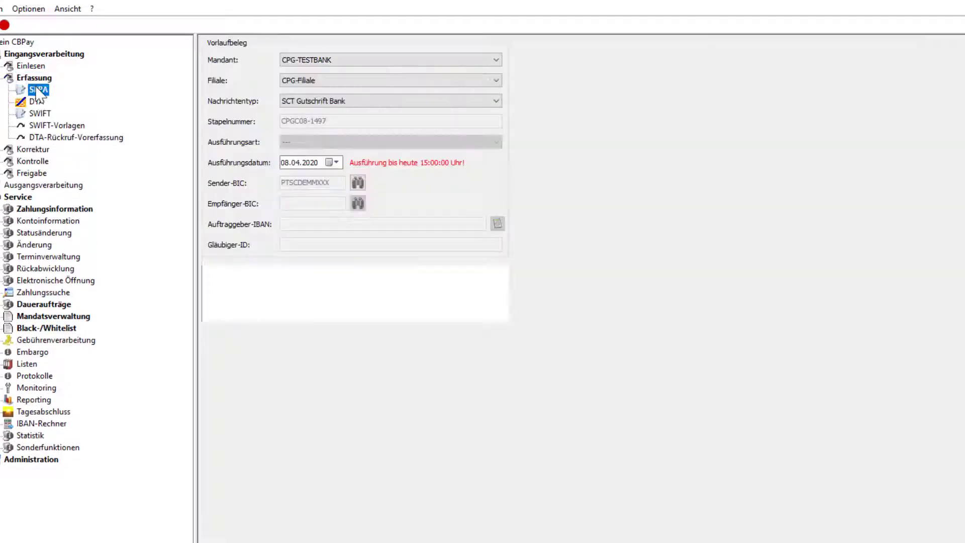
- Set the batch's message type to SDD Lastschrift Bank (Core) and start entering its records
{"action": "left_click", "coordinate": [342, 102]}
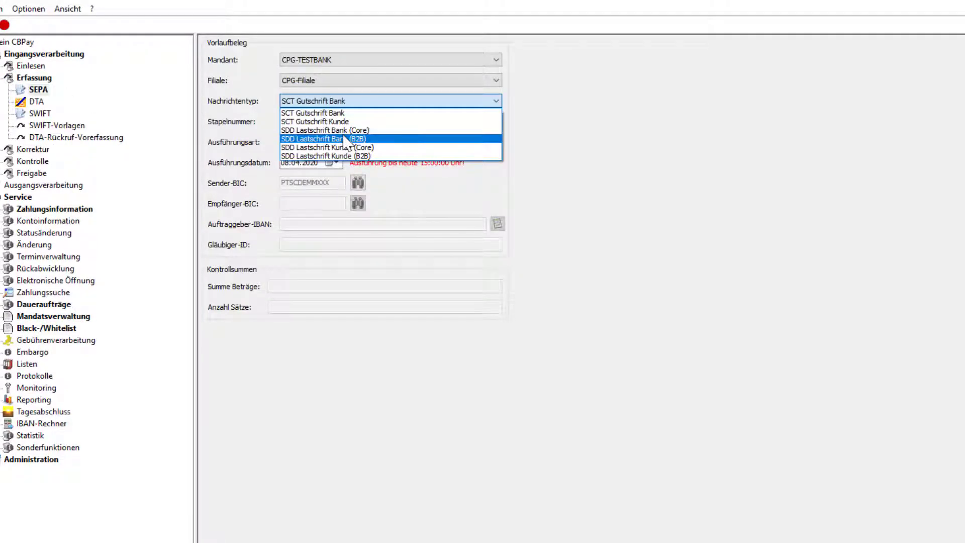
{"action": "left_click", "coordinate": [344, 130]}
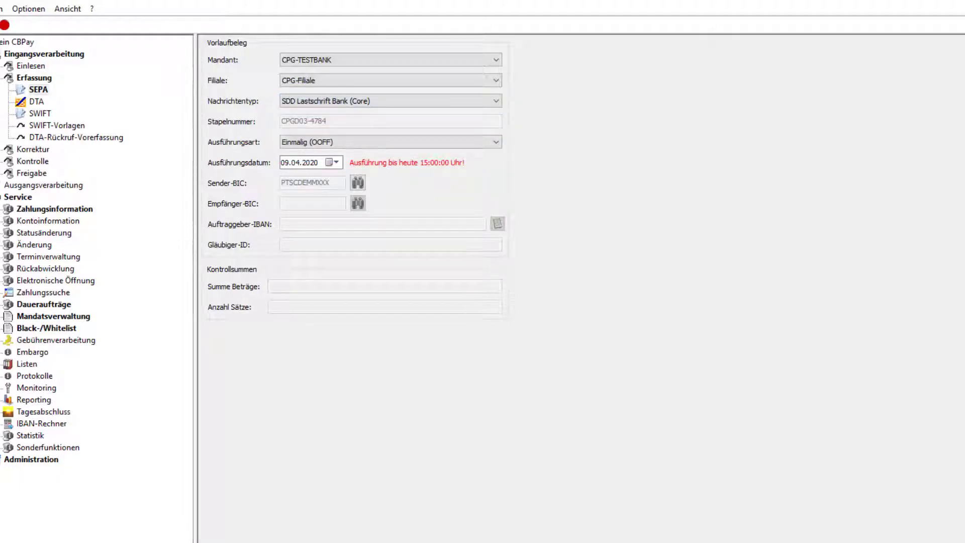
{"action": "key", "text": "Return"}
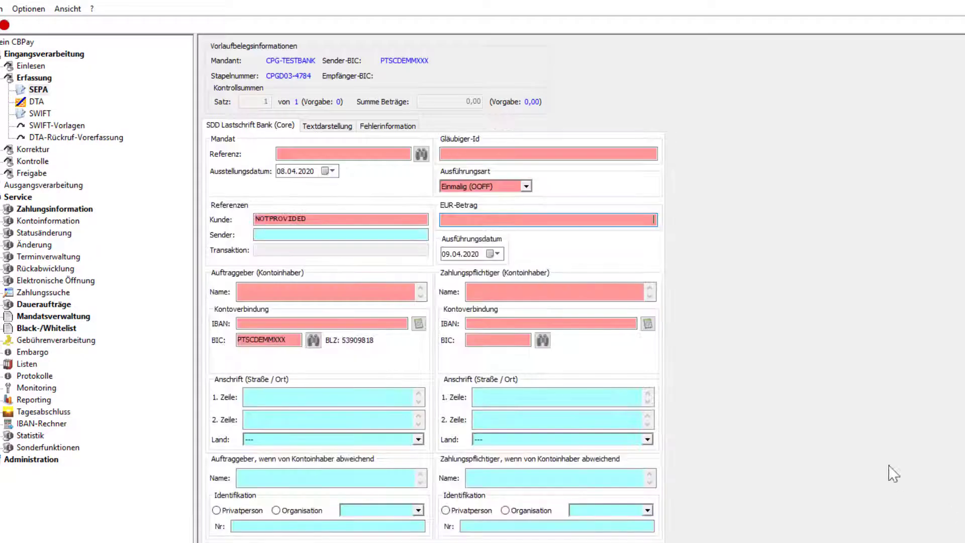
- Look up the Sonavis GmbH mandate and apply its data to the direct debit record
{"action": "left_click", "coordinate": [421, 154]}
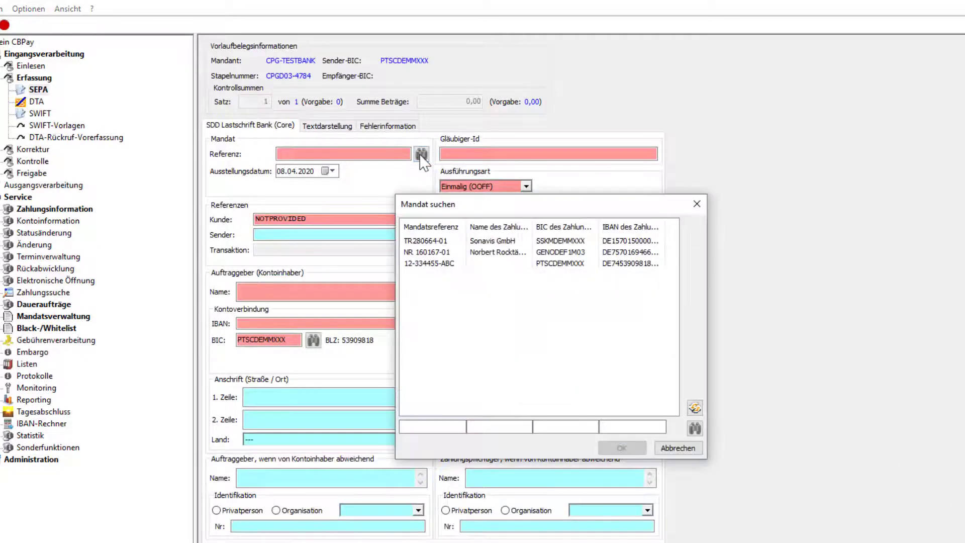
{"action": "left_click", "coordinate": [430, 241]}
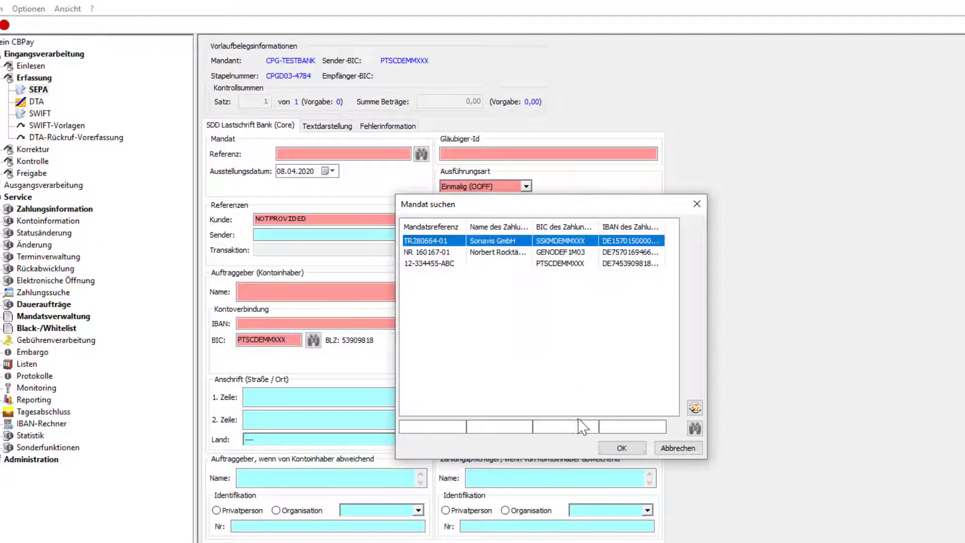
{"action": "left_click", "coordinate": [633, 447]}
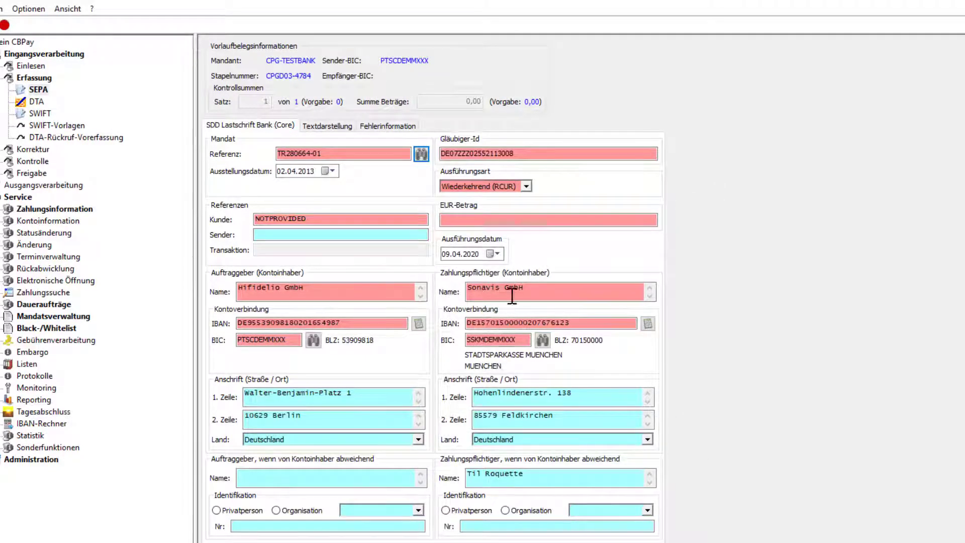
- Enter 50 EUR for the first direct debit and 60 EUR for a second new record, and complete the batch
{"action": "left_click", "coordinate": [602, 221]}
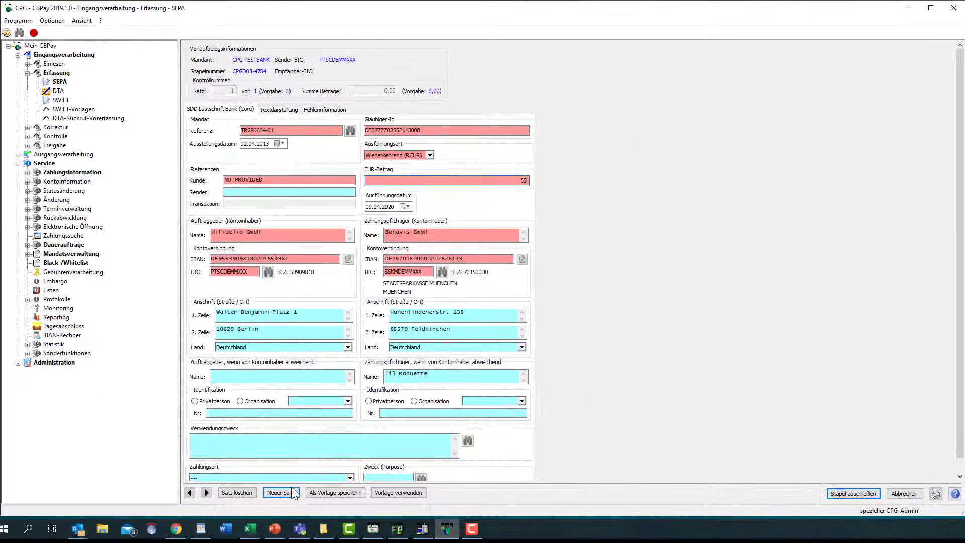
{"action": "left_click", "coordinate": [282, 493]}
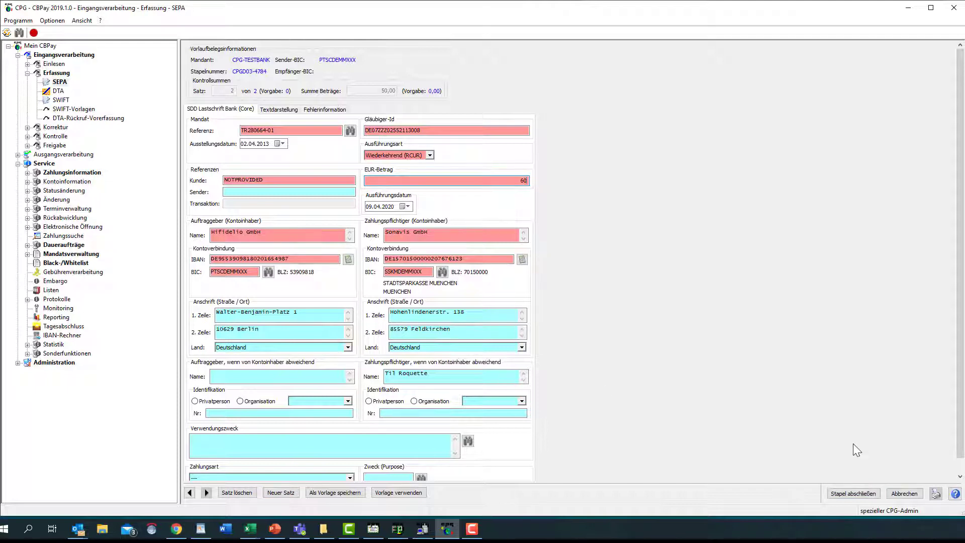
{"action": "left_click", "coordinate": [851, 493]}
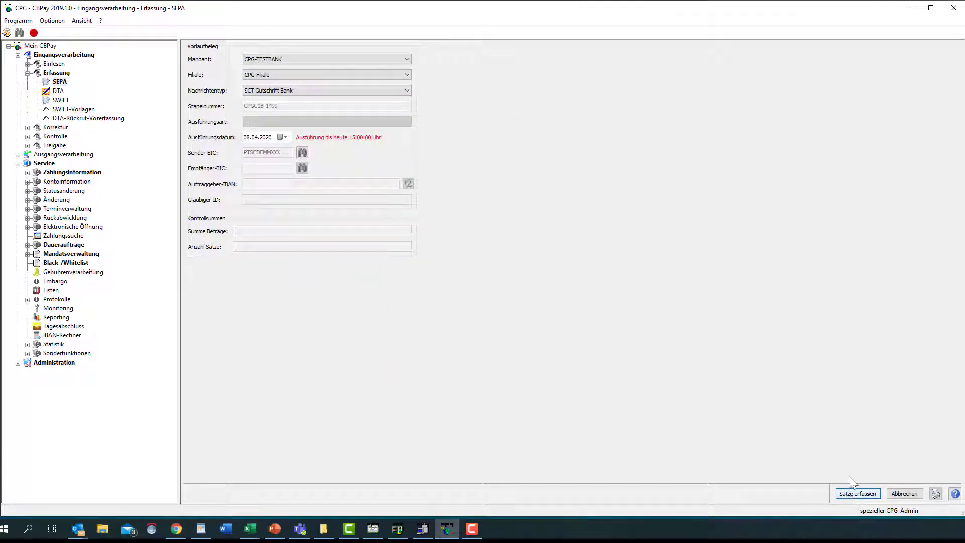
- Collapse the Eingangsverarbeitung branch and open the Black-/Whitelist under Service
{"action": "left_click", "coordinate": [27, 73]}
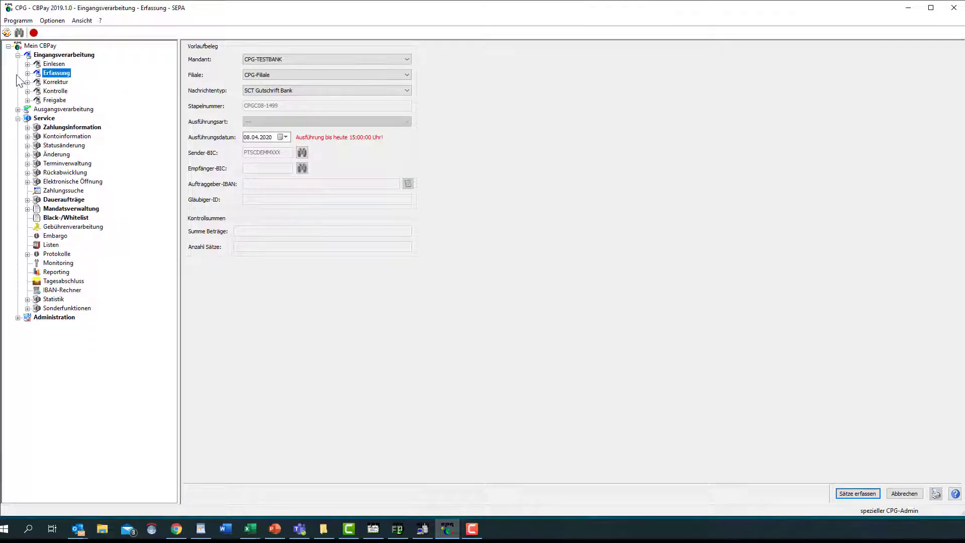
{"action": "left_click", "coordinate": [18, 56]}
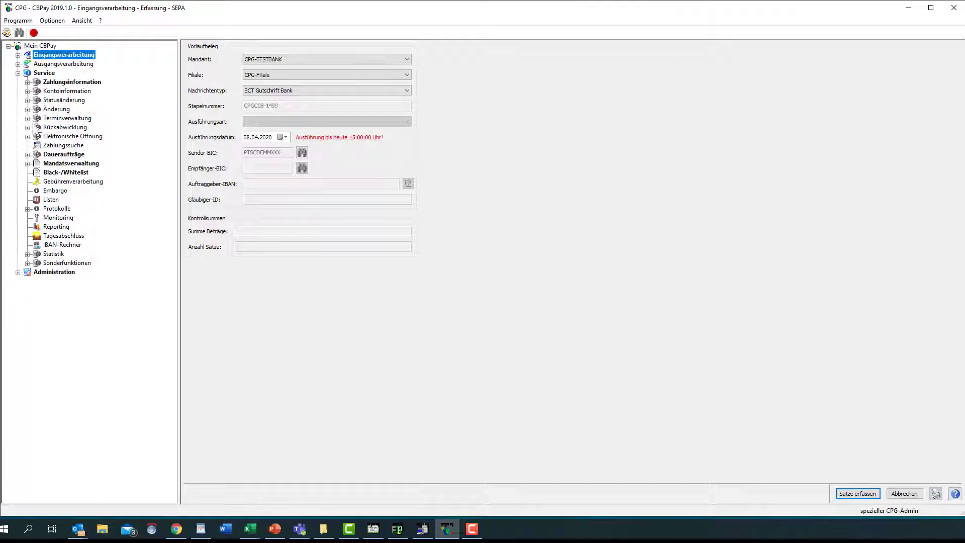
{"action": "left_click", "coordinate": [62, 173]}
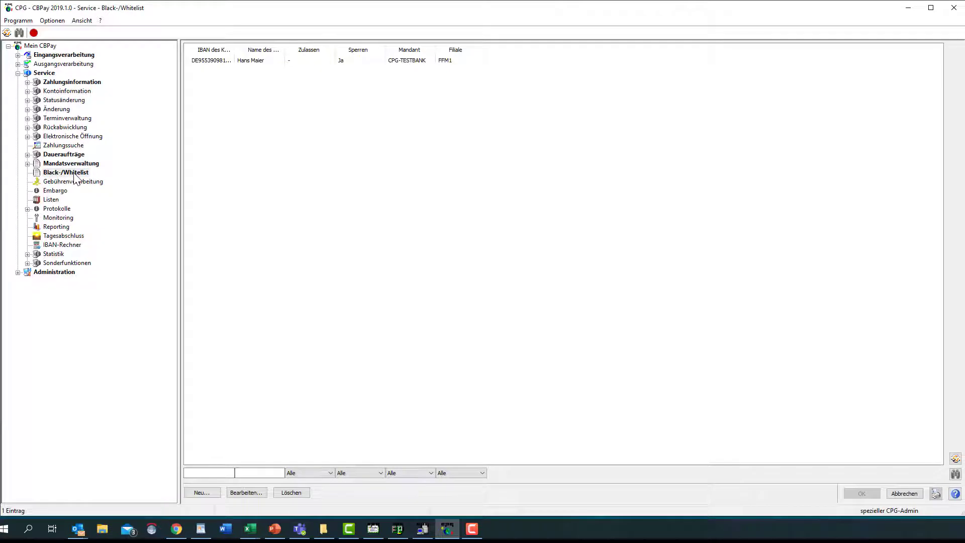
- Open the properties of the existing Black-/Whitelist entry for branch FFM1
{"action": "left_click", "coordinate": [200, 59]}
{"action": "right_click", "coordinate": [206, 58]}
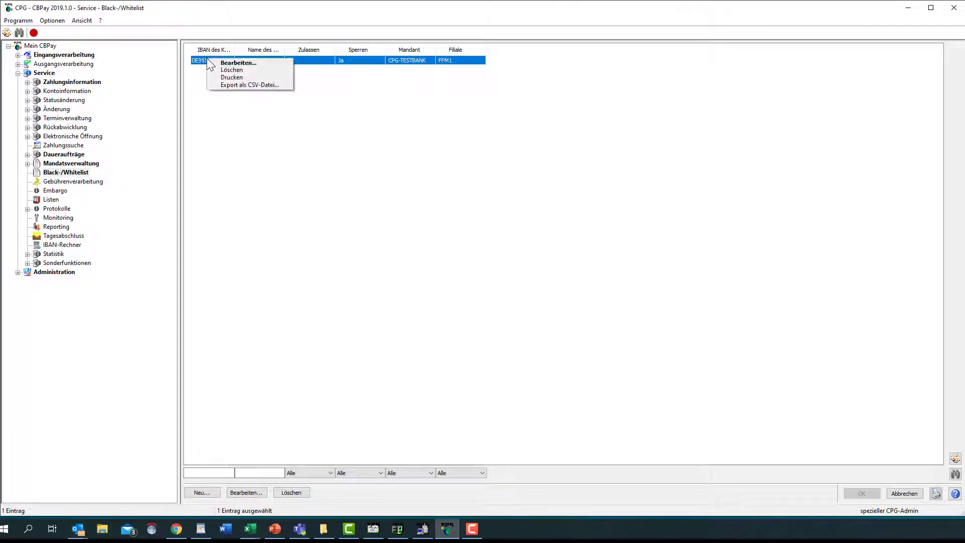
{"action": "left_click", "coordinate": [235, 61]}
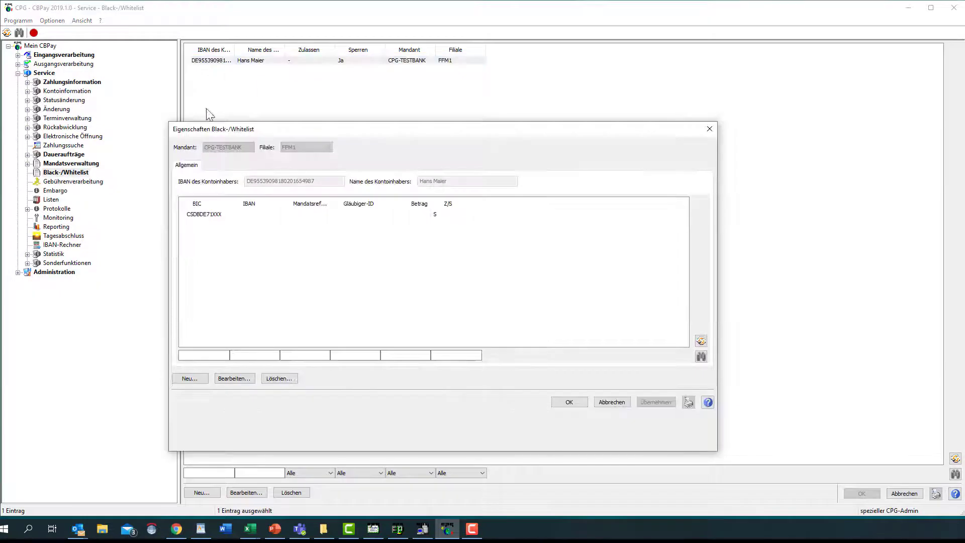
- Inspect the entry's blocking criterion for BIC CSDBDE71XXX, then leave the criterion and the entry properties without saving
{"action": "left_click", "coordinate": [204, 215]}
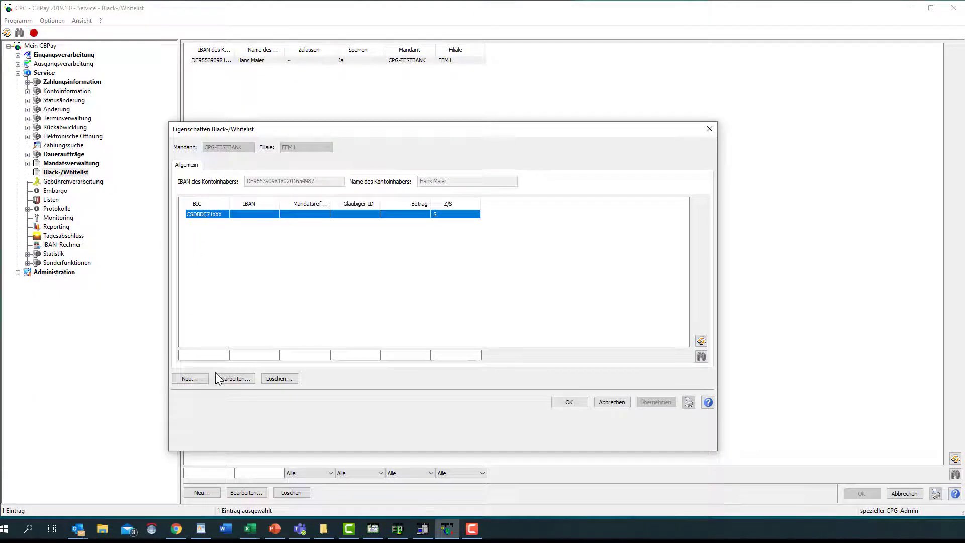
{"action": "left_click", "coordinate": [228, 381]}
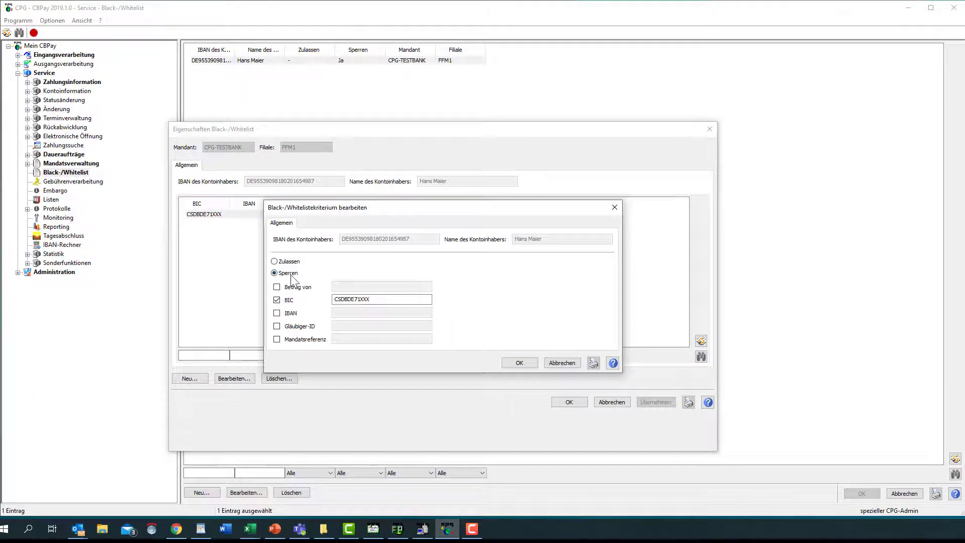
{"action": "left_click", "coordinate": [340, 299]}
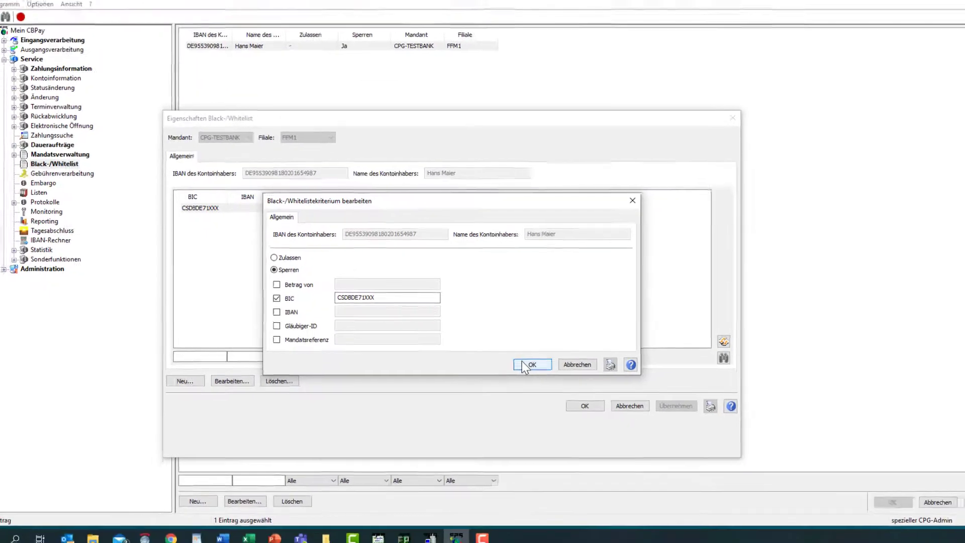
{"action": "left_click", "coordinate": [559, 368]}
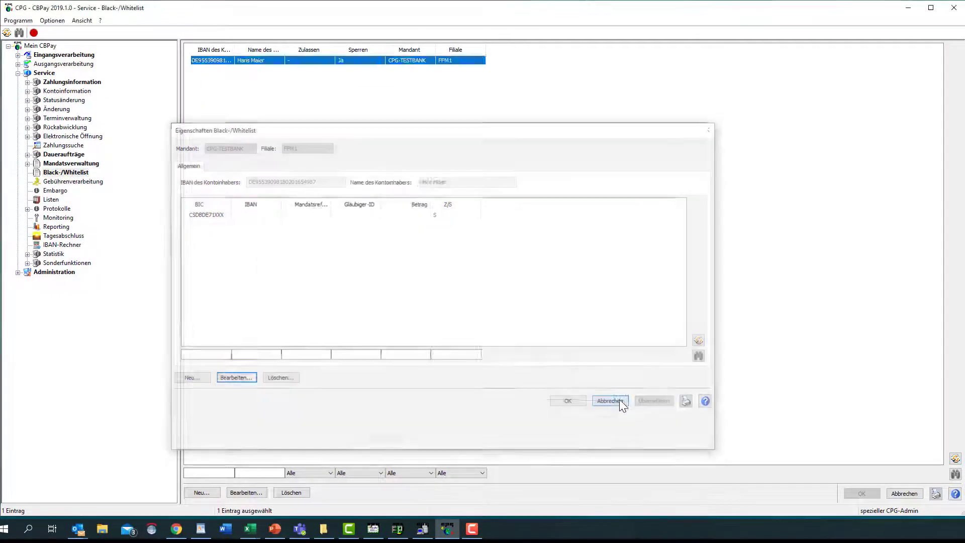
{"action": "left_click", "coordinate": [611, 403]}
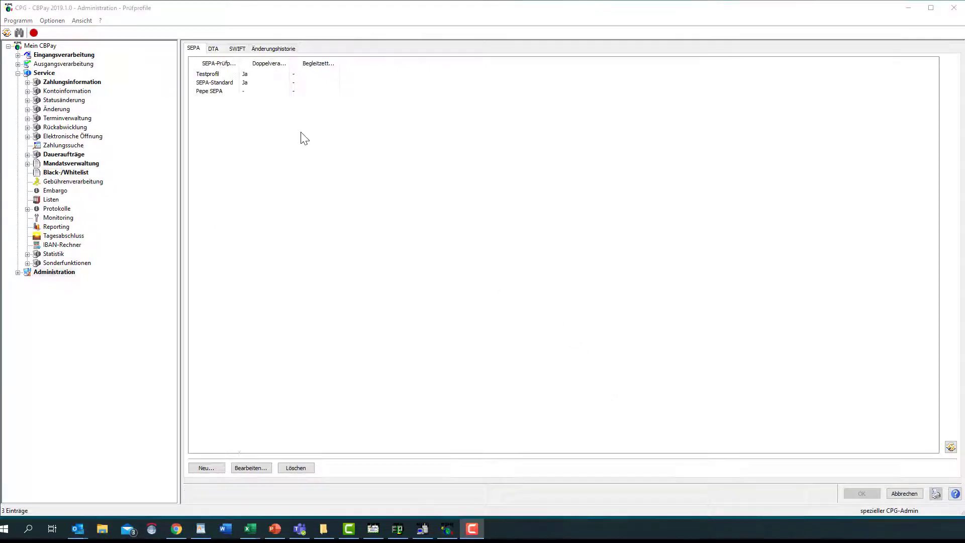
- Show the Black-/Whitelist and the Mandatsverwaltung subitems, then open the Prüfprofile under Administration
{"action": "left_click", "coordinate": [86, 174]}
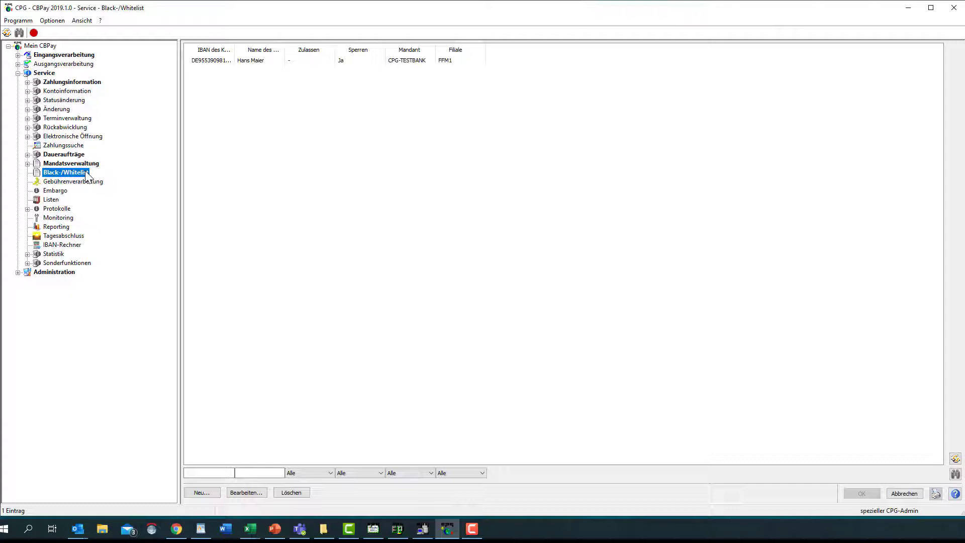
{"action": "left_click", "coordinate": [27, 164]}
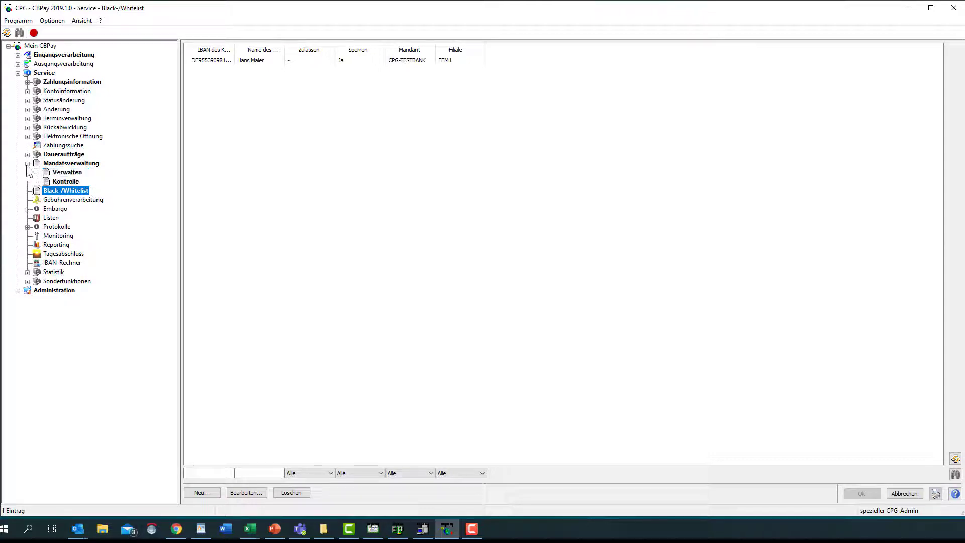
{"action": "left_click", "coordinate": [18, 291]}
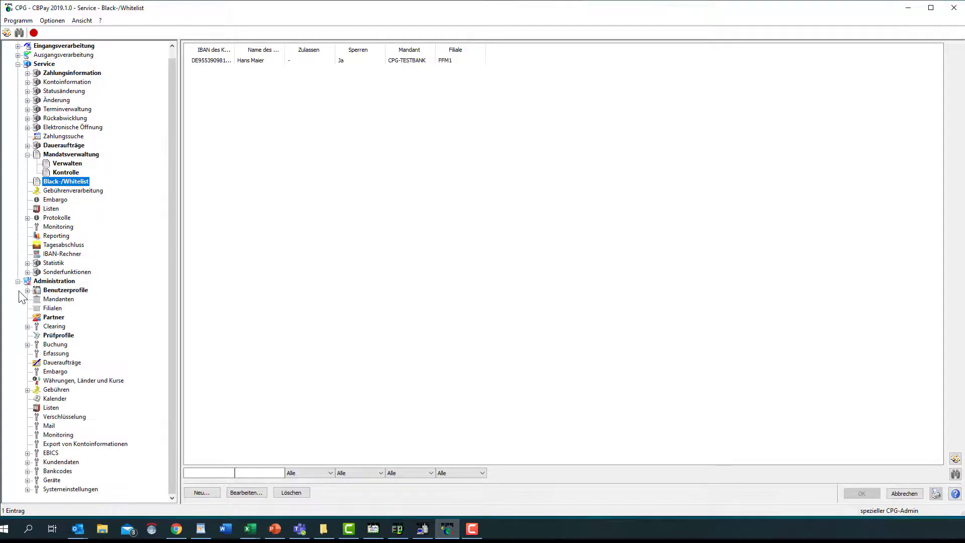
{"action": "left_click", "coordinate": [60, 335]}
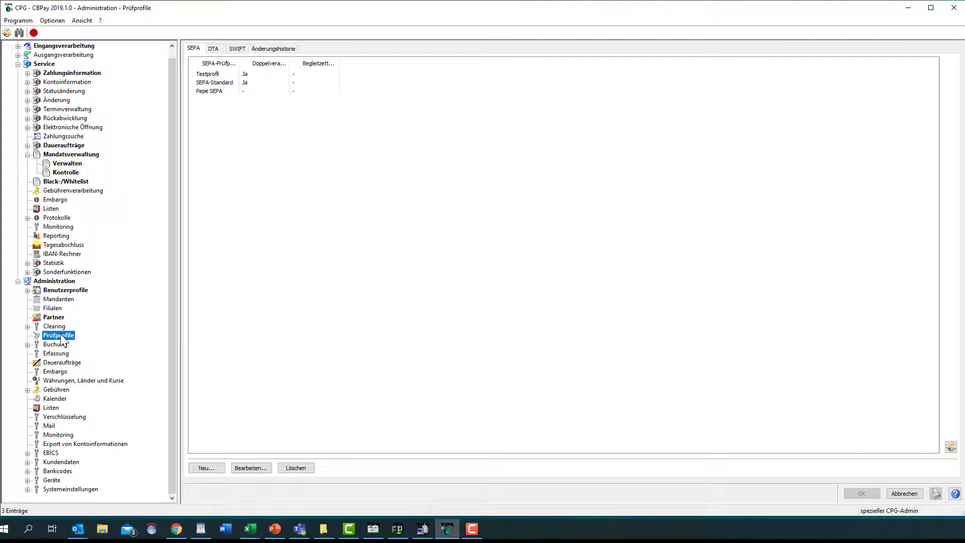
- Open the SEPA-Standard check profile for editing and show its Mandatsprüfung settings
{"action": "left_click", "coordinate": [225, 84]}
{"action": "right_click", "coordinate": [225, 84]}
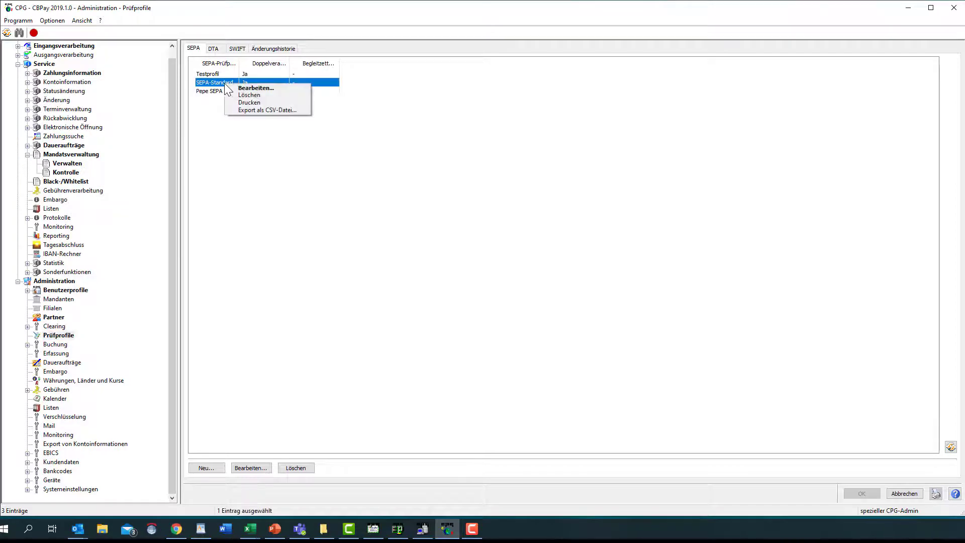
{"action": "left_click", "coordinate": [253, 88]}
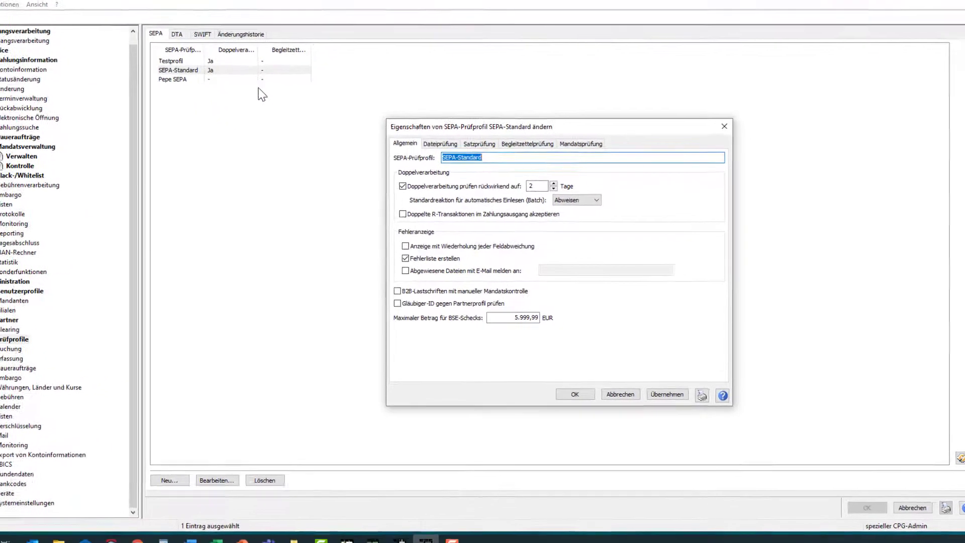
{"action": "left_click", "coordinate": [588, 146]}
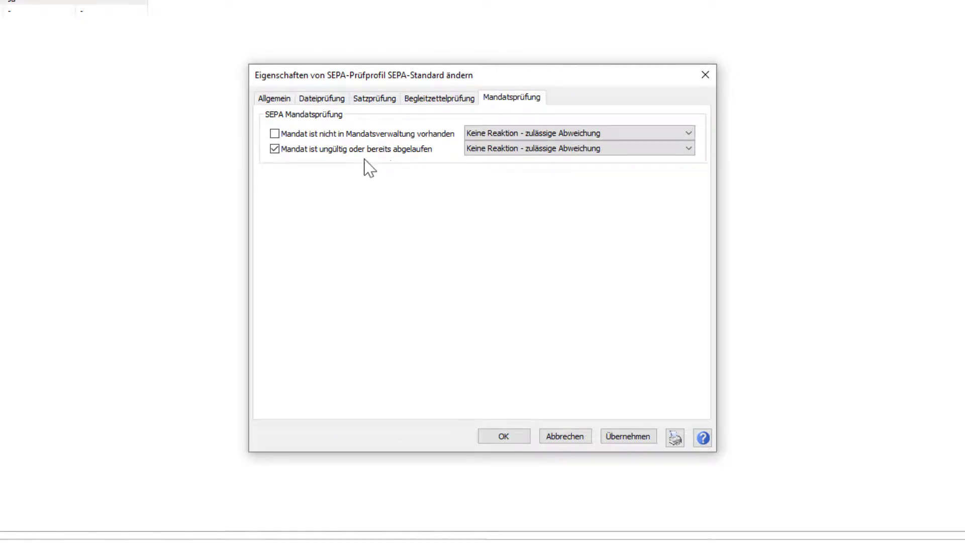